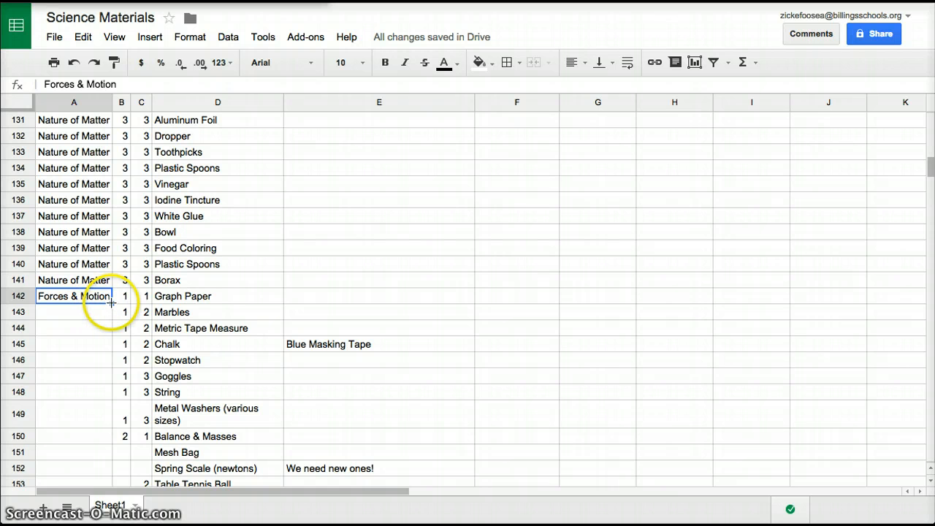
Step: Fill the unit name Forces & Motion down column A from row 142 to row 195
left_click_drag(110, 303, 90, 409)
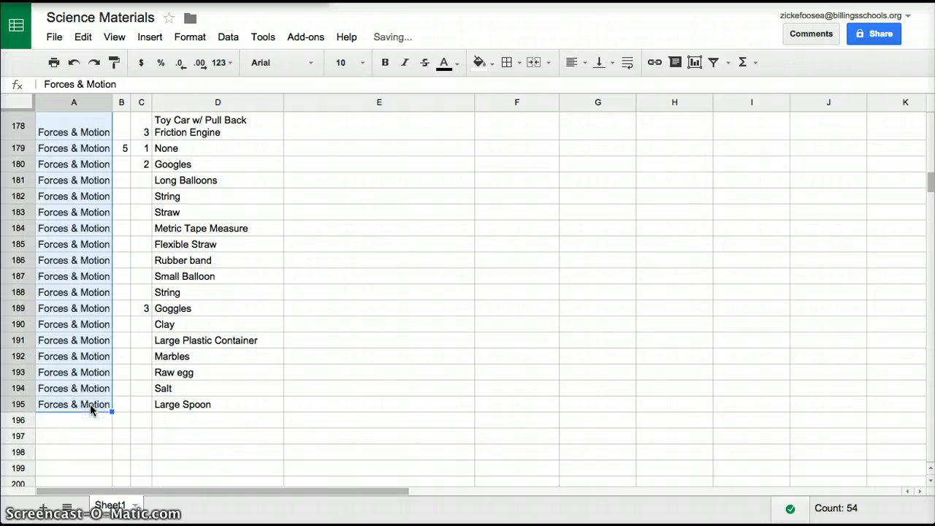
scroll(91, 409, "up", 8)
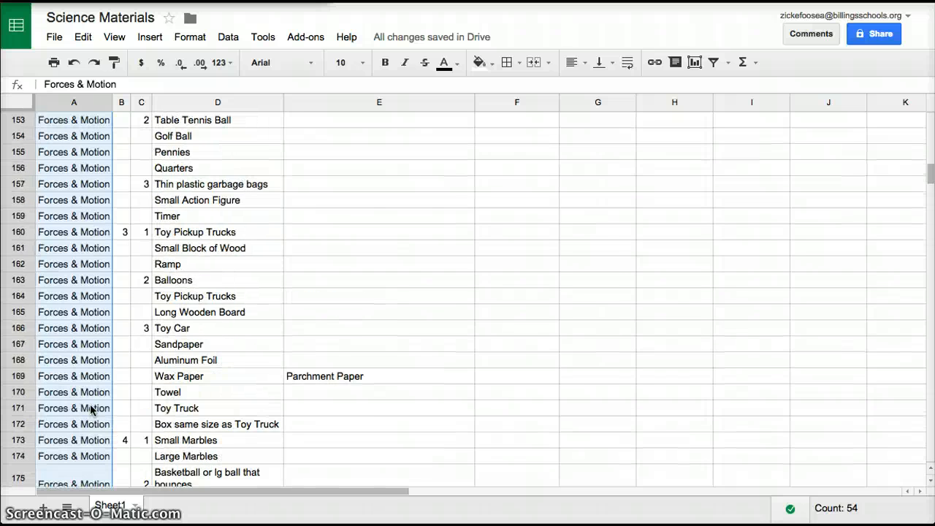
scroll(91, 409, "up", 4)
scroll(91, 409, "up", 1)
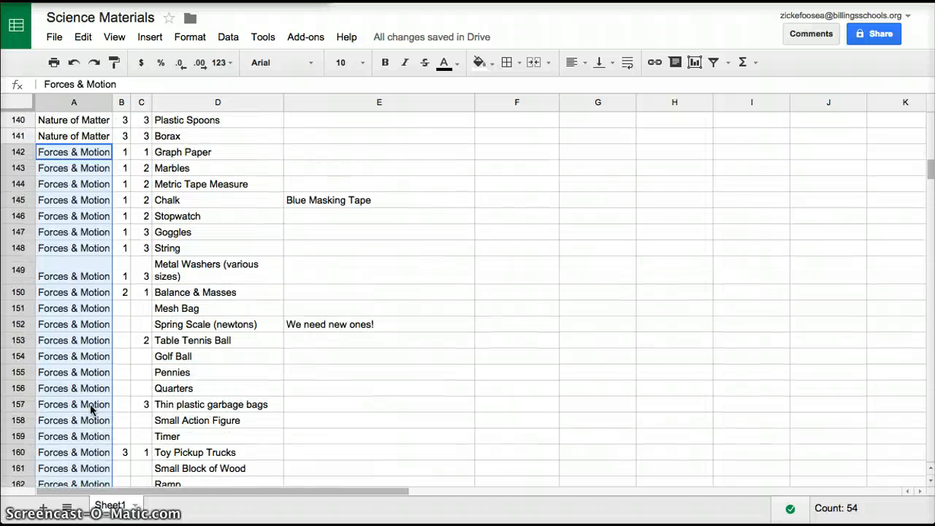
Step: Fill chapter number 2 down column B from row 150 to row 159, and fill chapter number 3 down from row 160
left_click(125, 293)
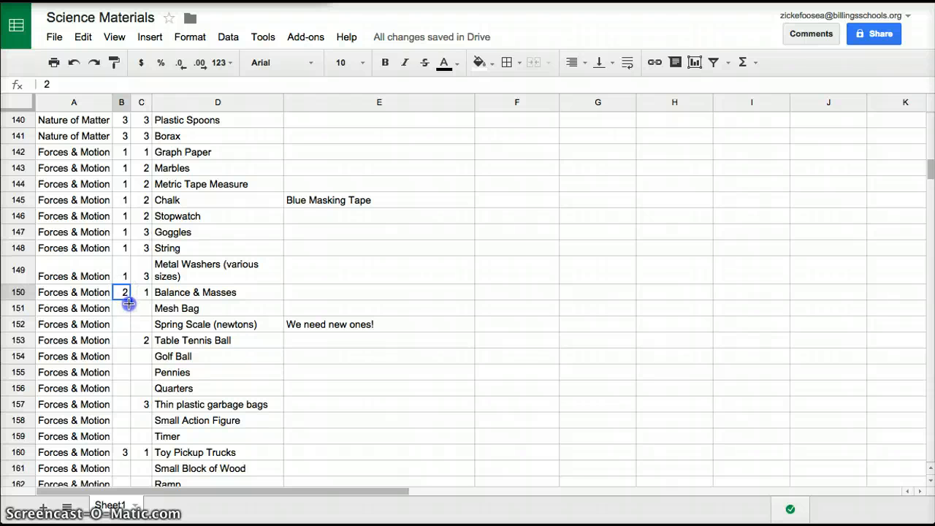
left_click_drag(129, 303, 117, 436)
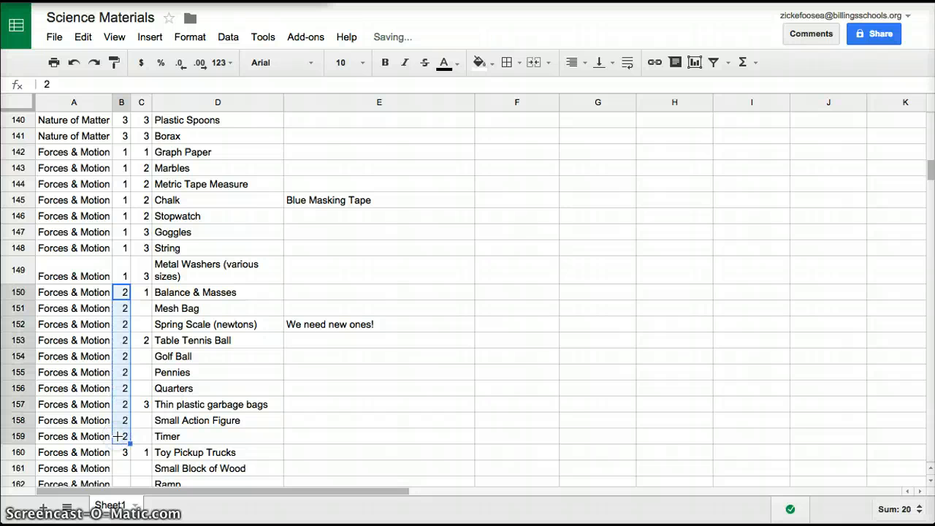
scroll(121, 365, "down", 2)
left_click(121, 360)
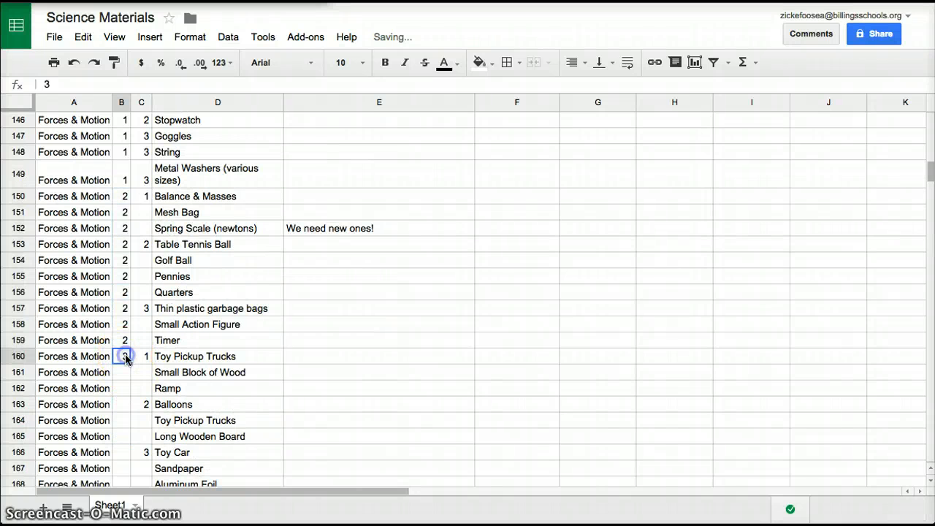
left_click_drag(129, 361, 121, 415)
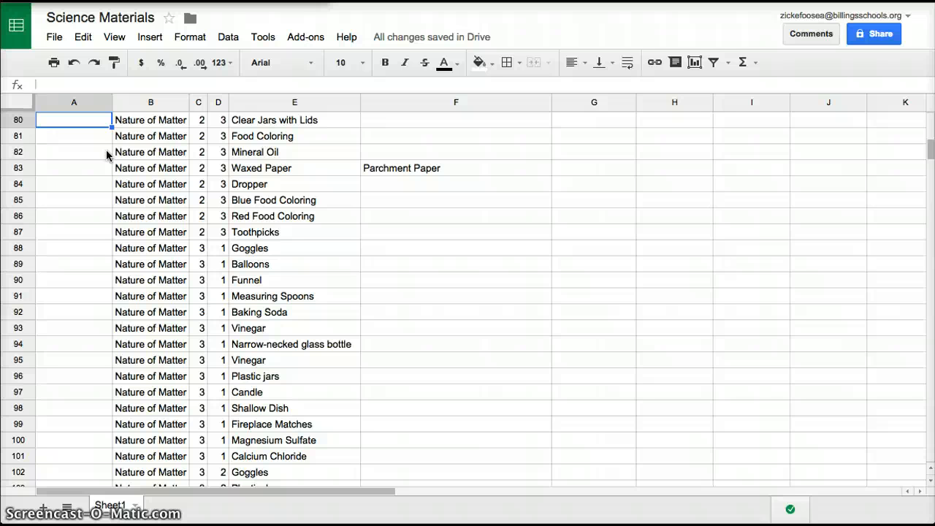
Step: Enter 1, 2 and 3 in cells A80 to A82 and extend the number series down to 16 in row 95
double_click(81, 117)
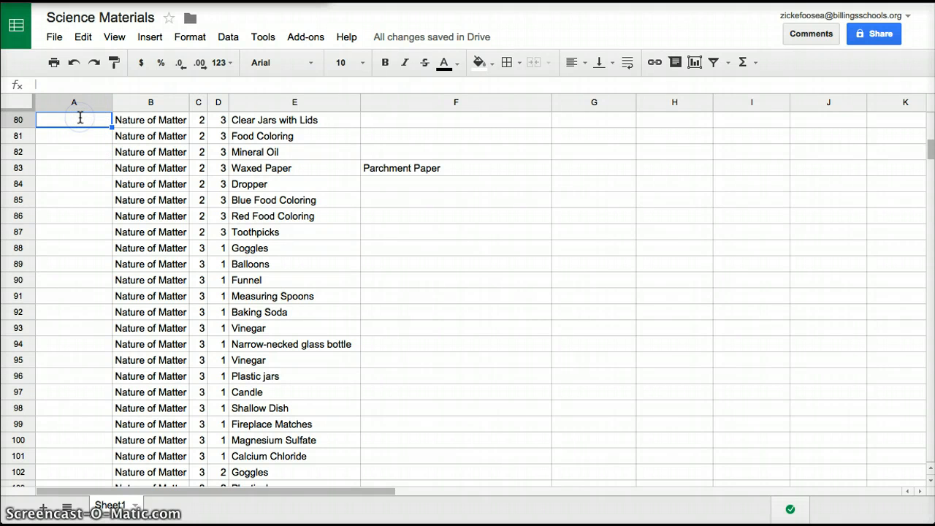
type("1")
key("Return")
type("2")
key("Return")
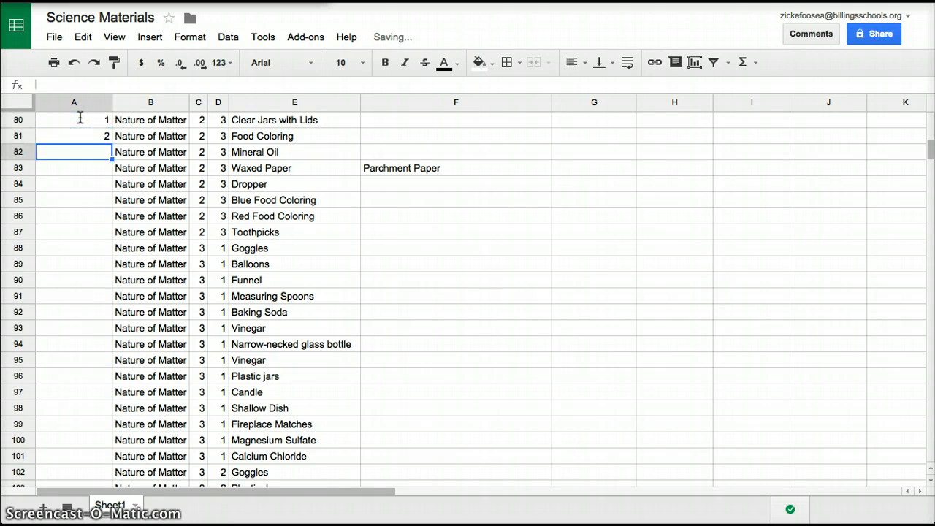
type("3")
key("Return")
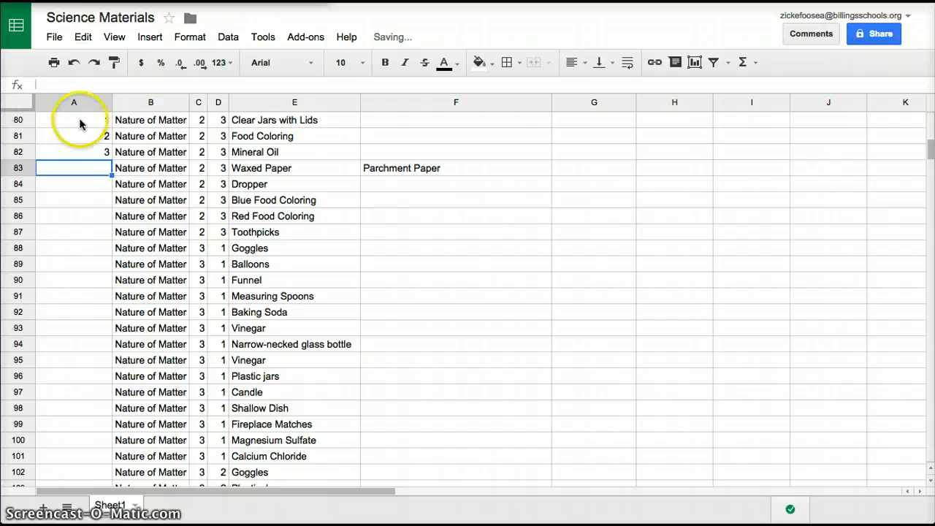
left_click_drag(79, 122, 88, 360)
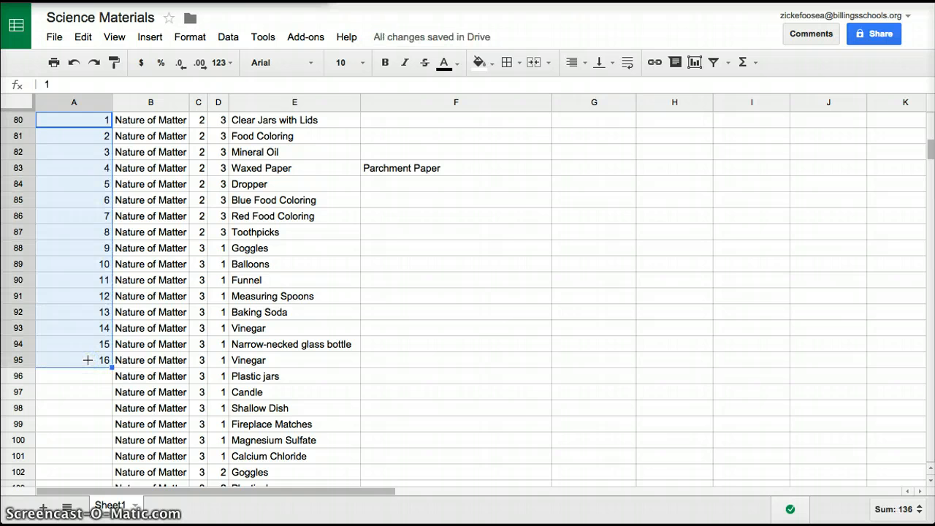
Step: Enter 2, 4 and 6 in cells A97 to A99 and extend the series by twos down to 14 in row 103
left_click(68, 392)
type("2")
key("Return")
type("4")
key("Return")
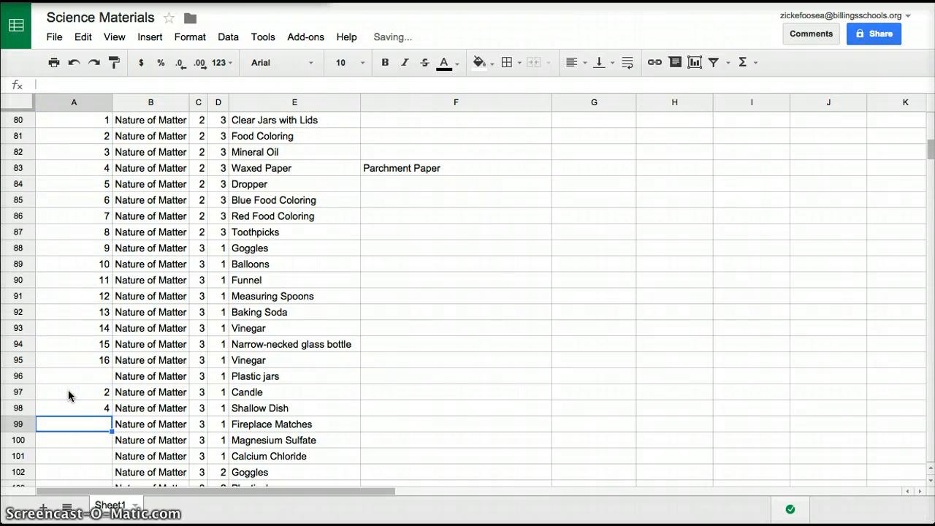
type("6")
key("Return")
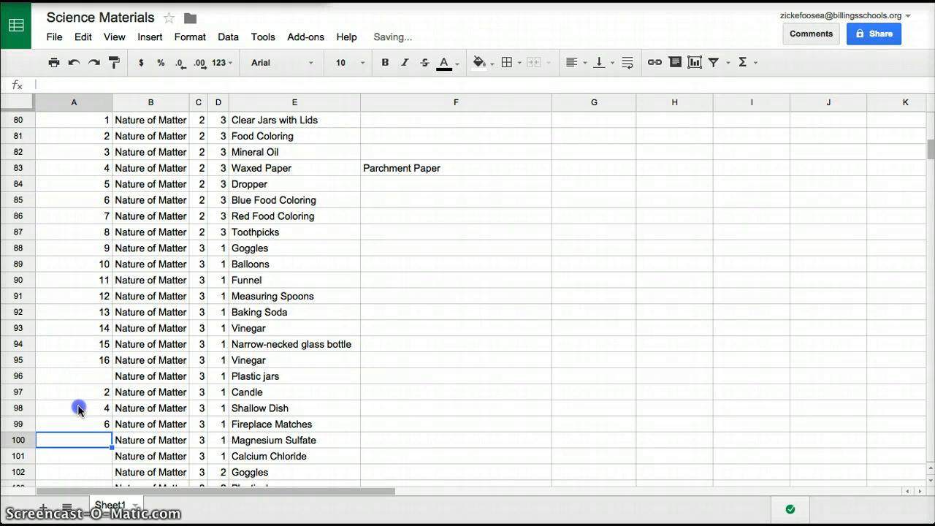
left_click_drag(76, 393, 102, 486)
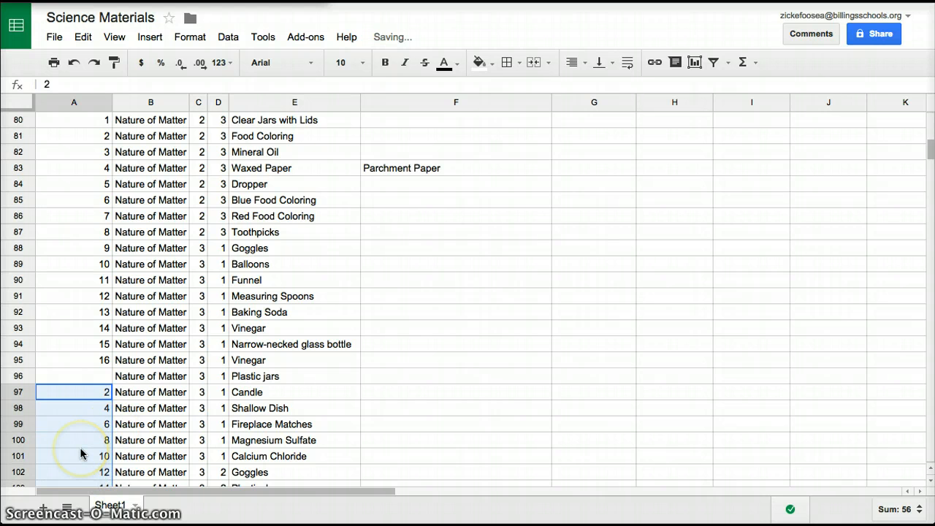
Step: Delete column A with the number series and undo the deletion
scroll(81, 448, "up", 2)
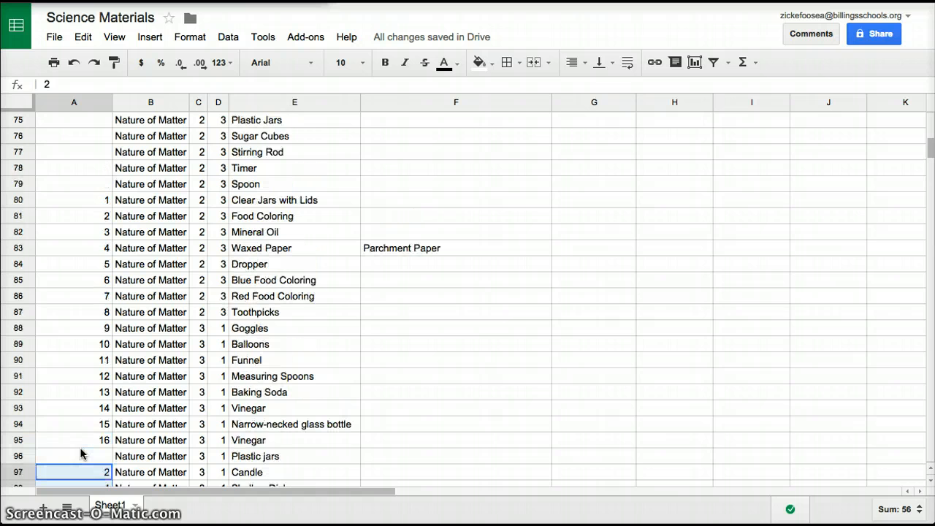
left_click(76, 103)
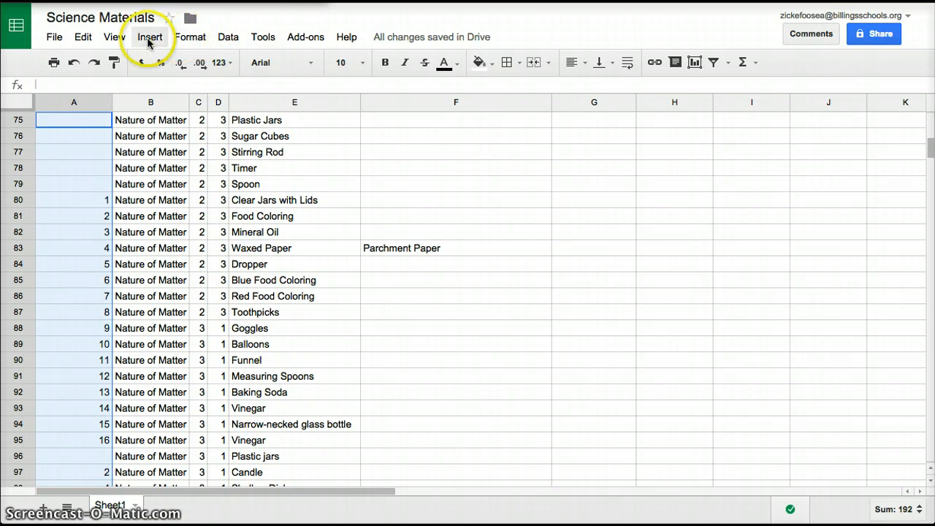
left_click(82, 37)
left_click(121, 314)
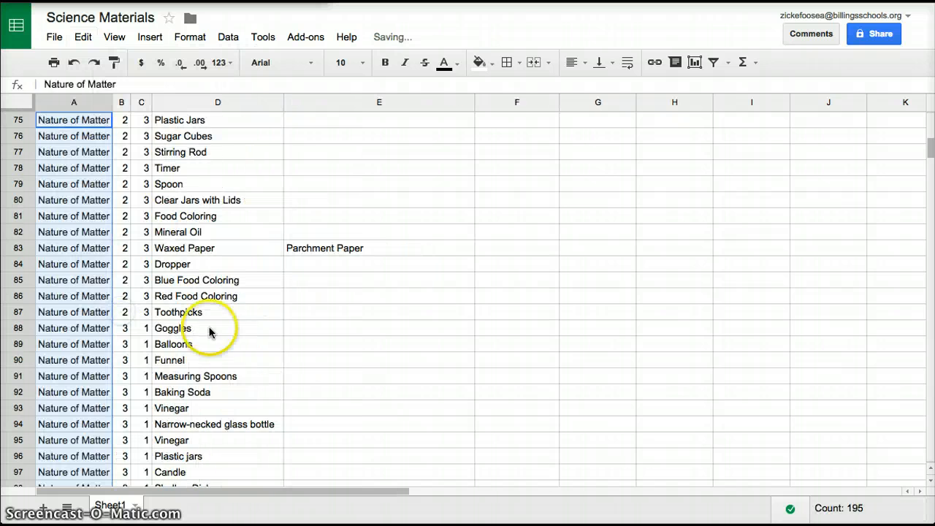
key("ctrl+z")
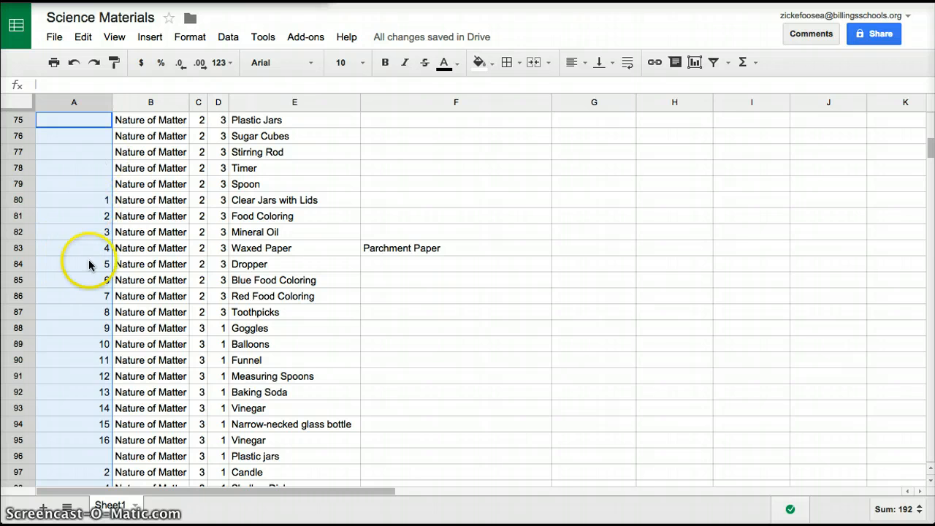
Step: Fit column A to its contents, and narrow the item column E before fitting it to its contents as well
double_click(111, 102)
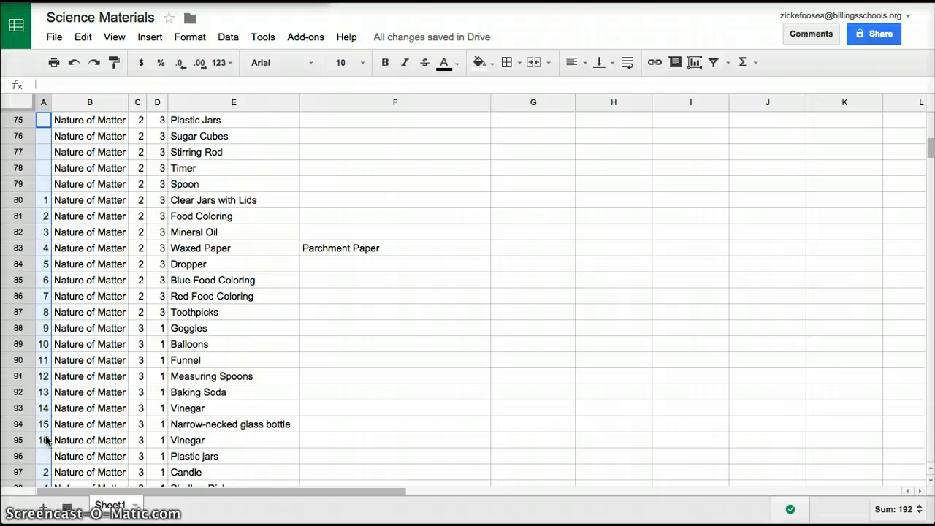
left_click_drag(299, 102, 243, 106)
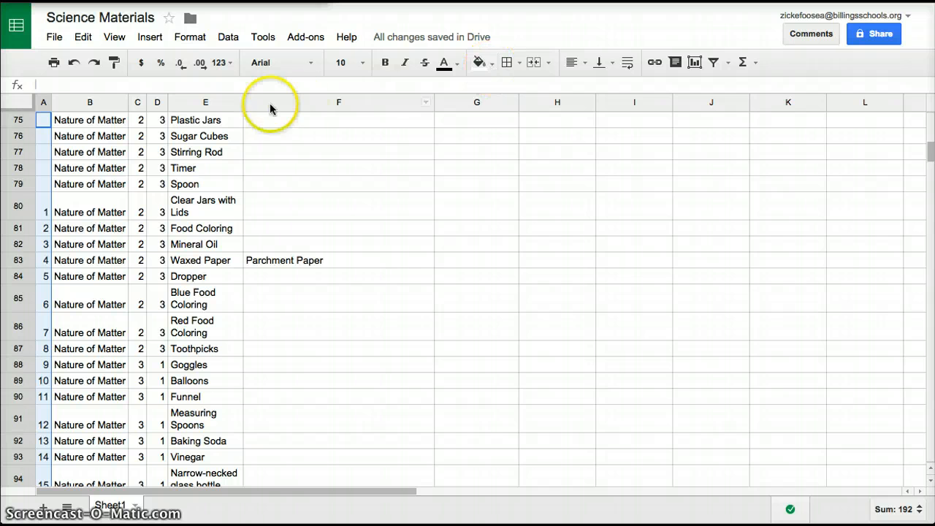
double_click(242, 102)
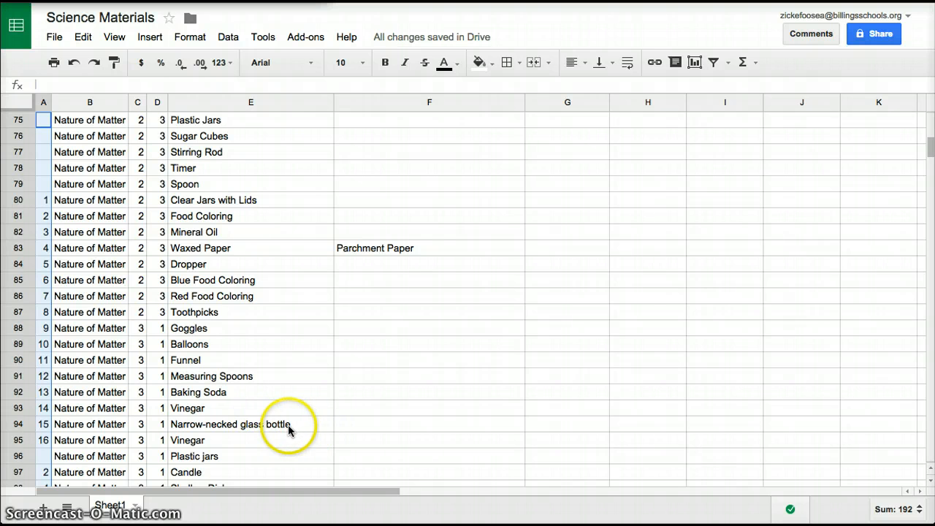
Step: Fit the widths of the Substitute and Current Inventory columns to their contents
scroll(316, 425, "down", 5)
scroll(316, 425, "up", 10)
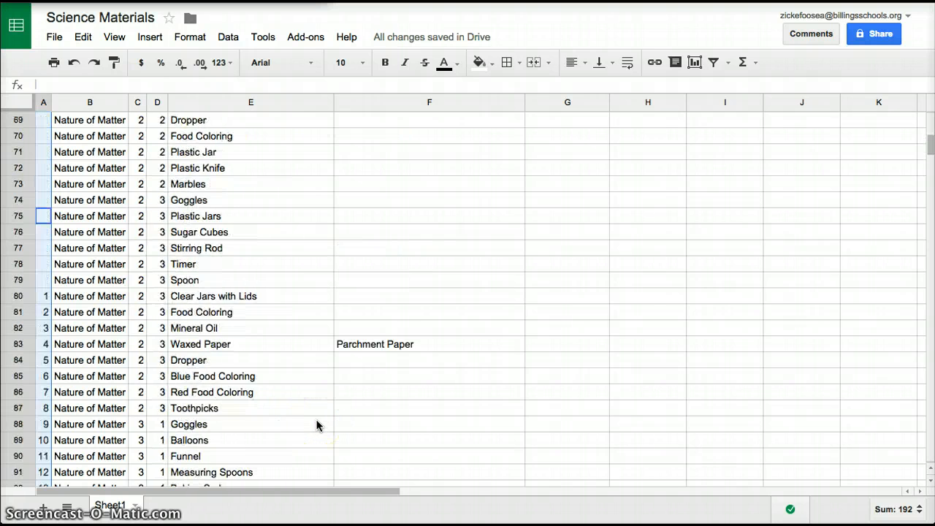
scroll(316, 424, "up", 2)
scroll(316, 425, "down", 10)
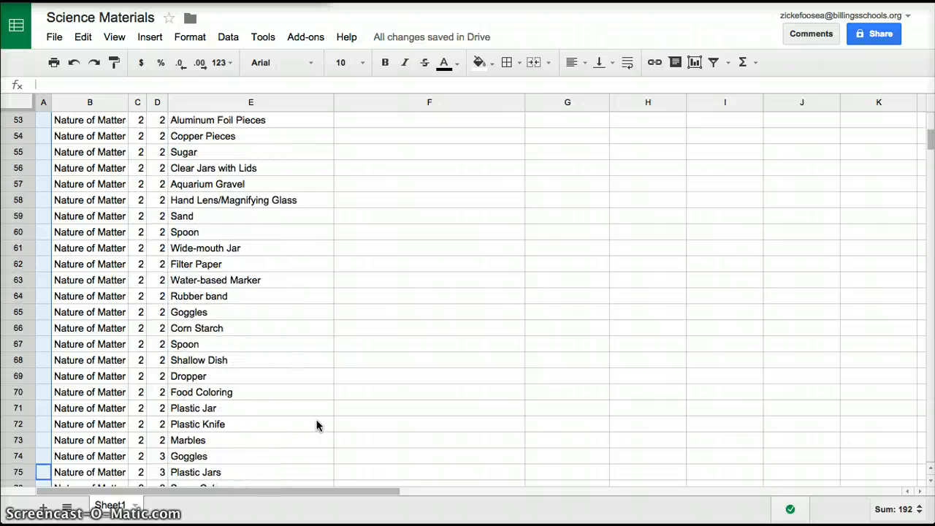
scroll(316, 425, "up", 7)
scroll(316, 425, "up", 15)
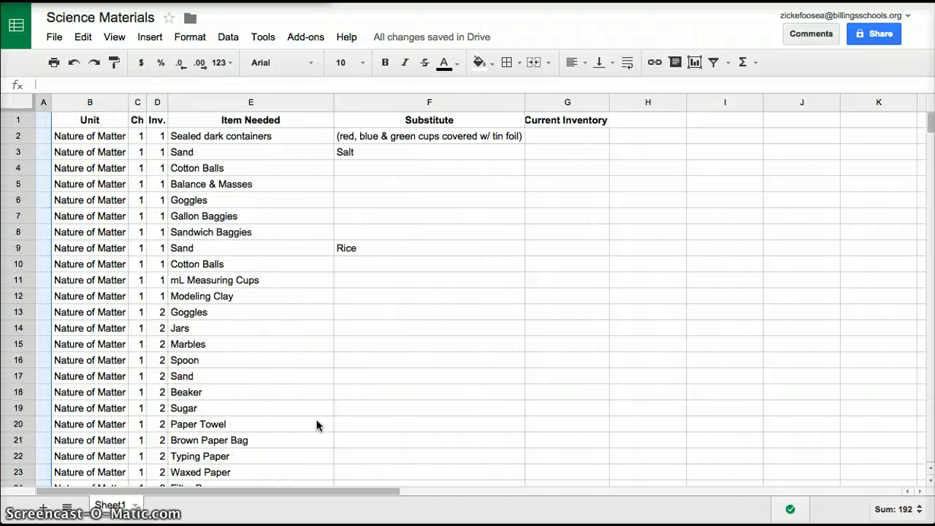
double_click(525, 102)
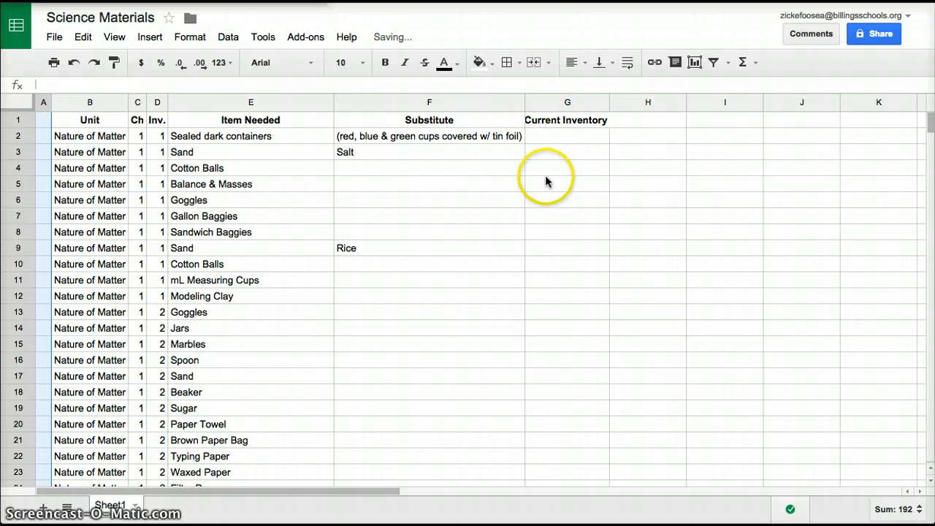
double_click(608, 102)
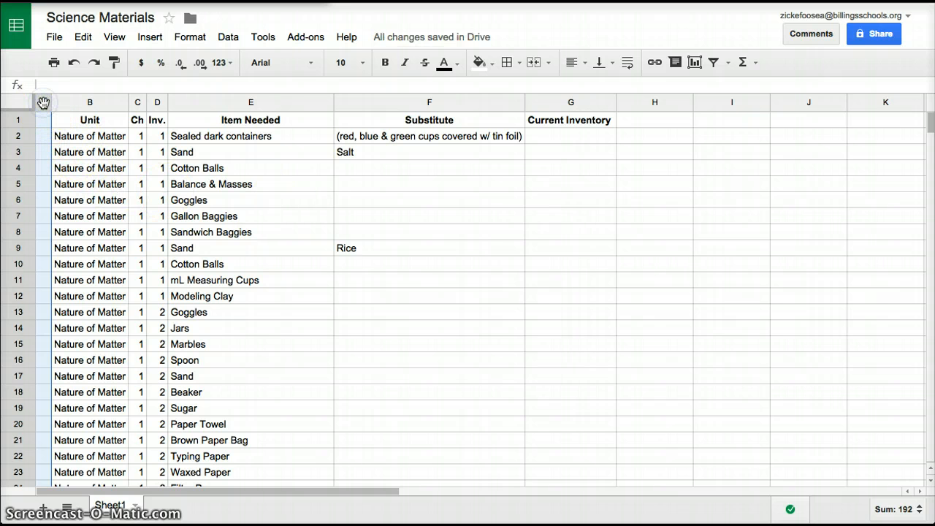
Step: Delete column A, which holds the sample number series
left_click(83, 37)
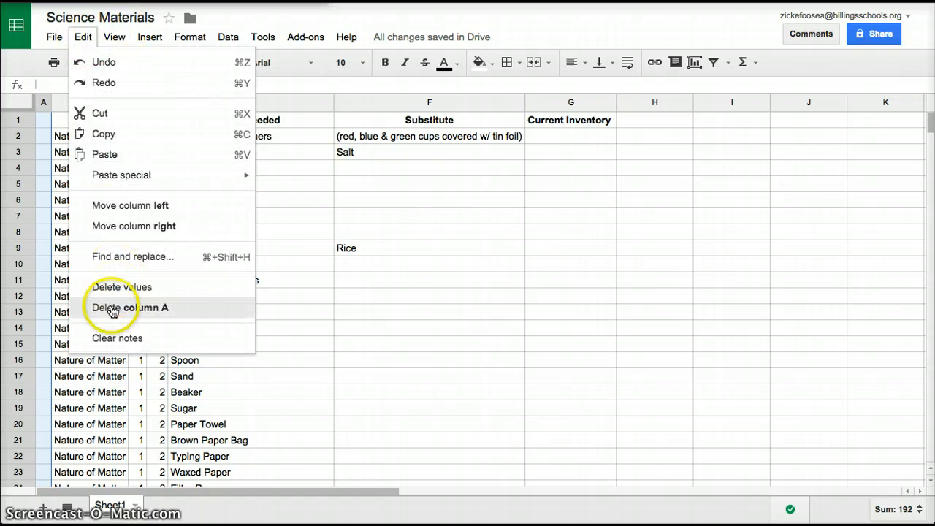
left_click(112, 310)
Step: Select the whole materials table and set up a range sort that treats the first row as a header
left_click(212, 266)
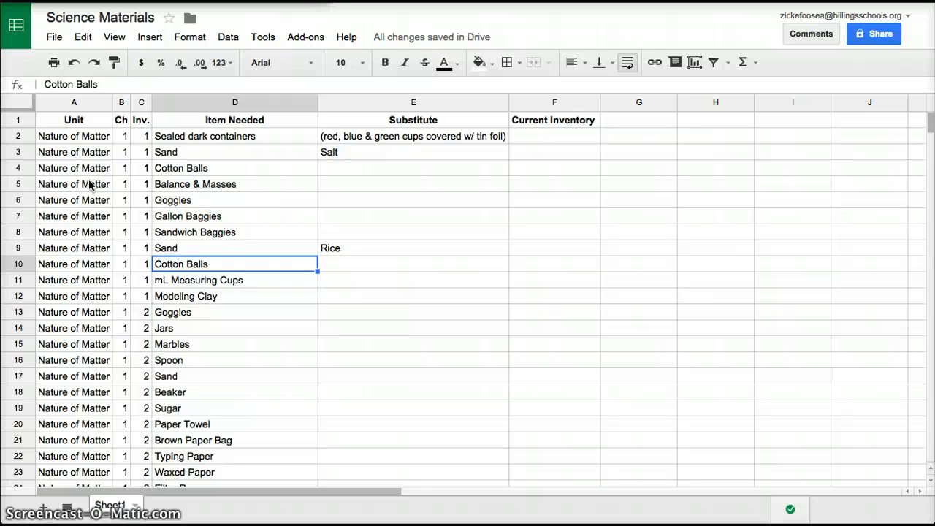
key("ctrl+a")
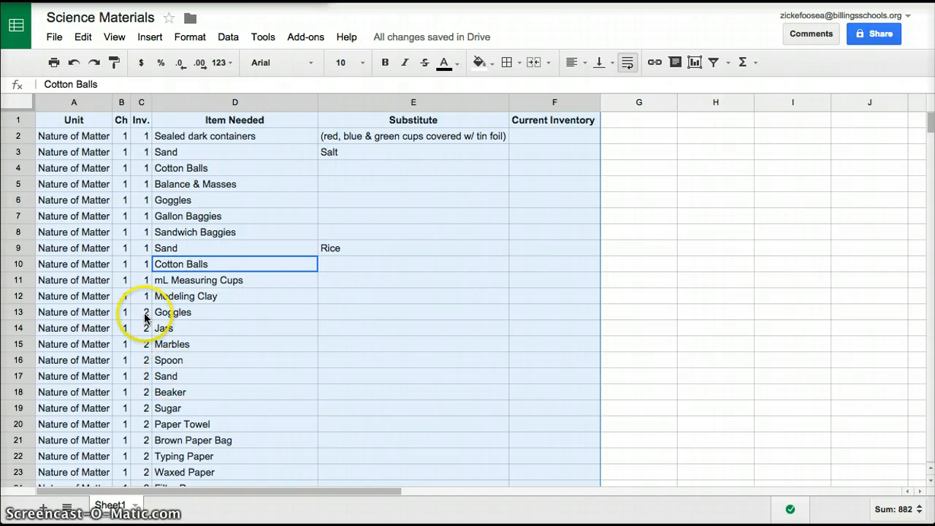
left_click(222, 41)
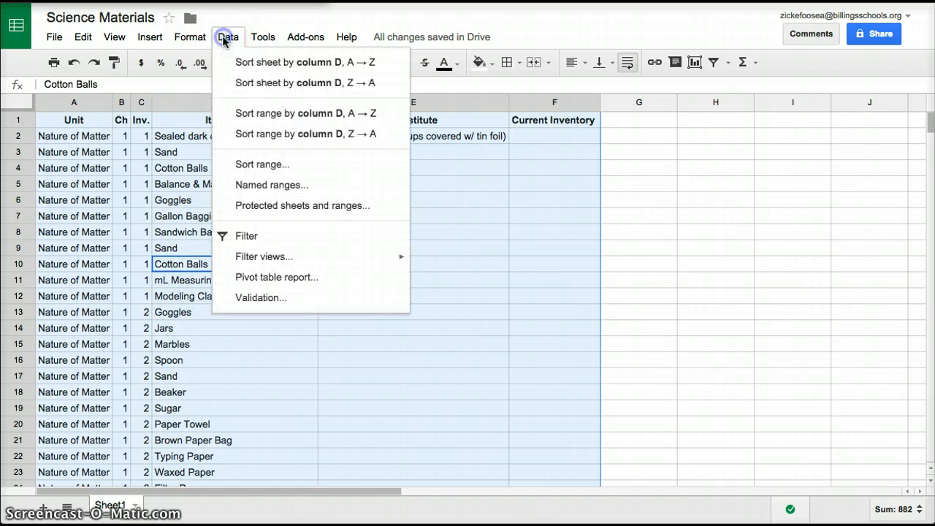
left_click(247, 168)
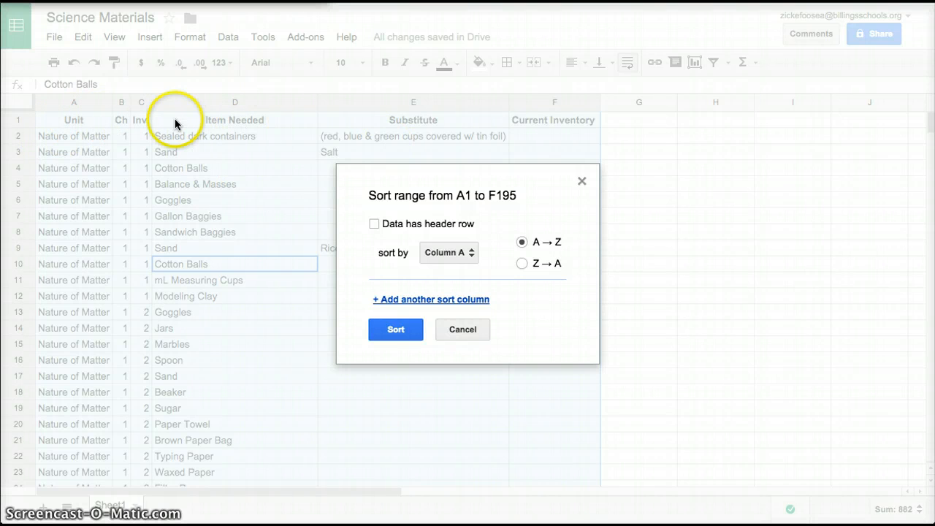
left_click(416, 226)
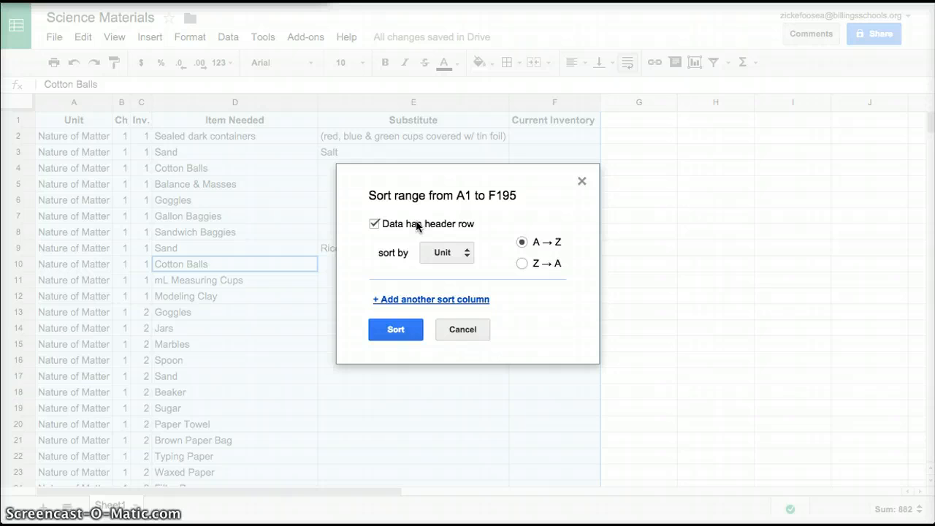
Step: Set the range sort to order by Item Needed, and add Unit as the second sort column
left_click(444, 257)
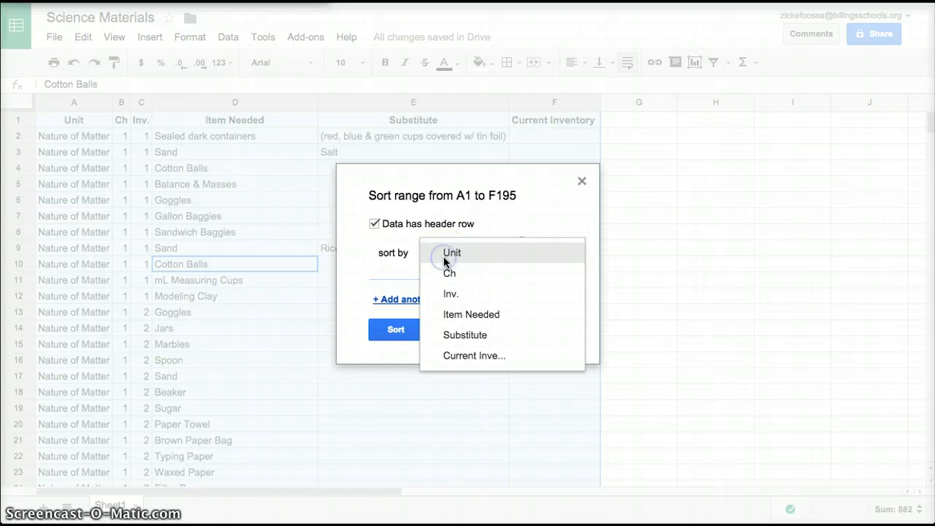
left_click(452, 321)
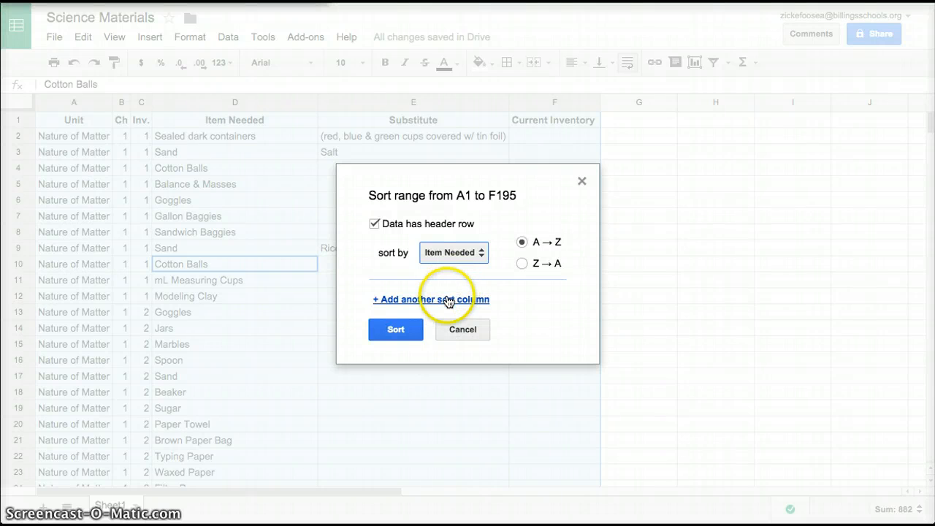
left_click(447, 299)
left_click(447, 306)
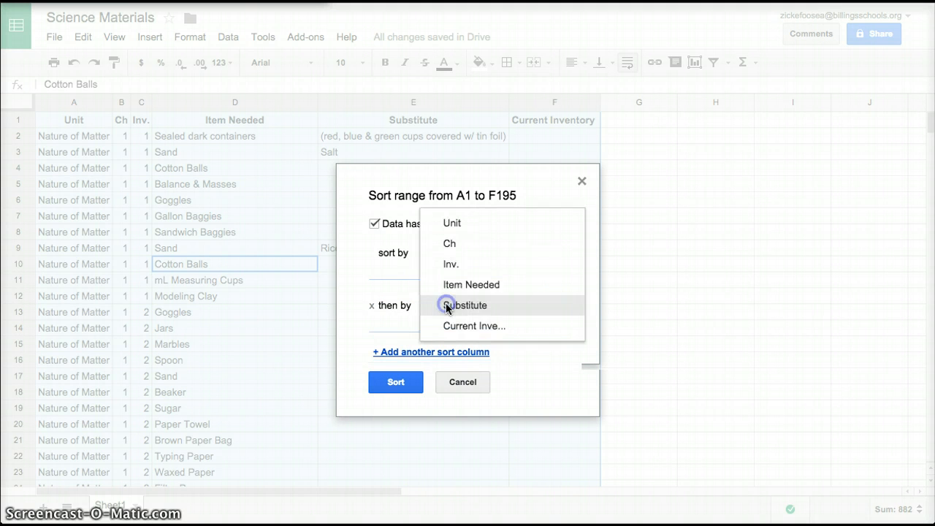
left_click(445, 284)
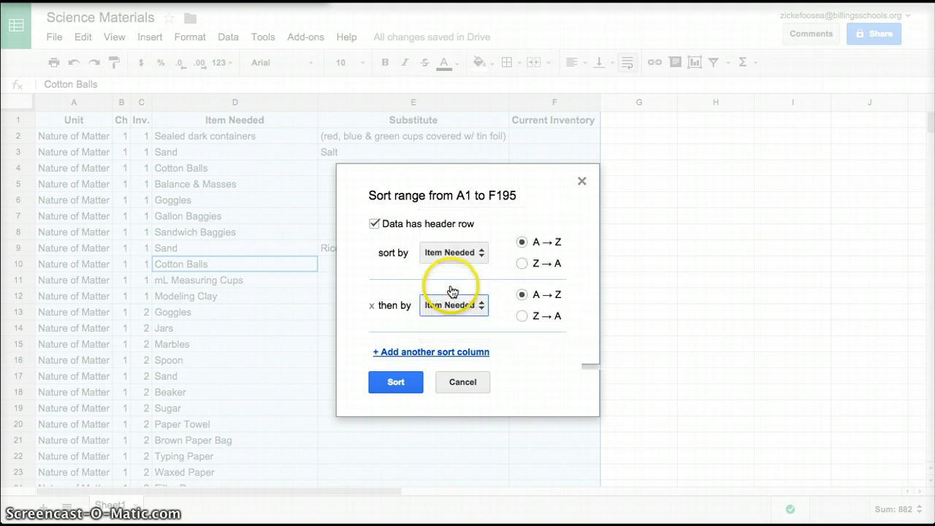
left_click(449, 305)
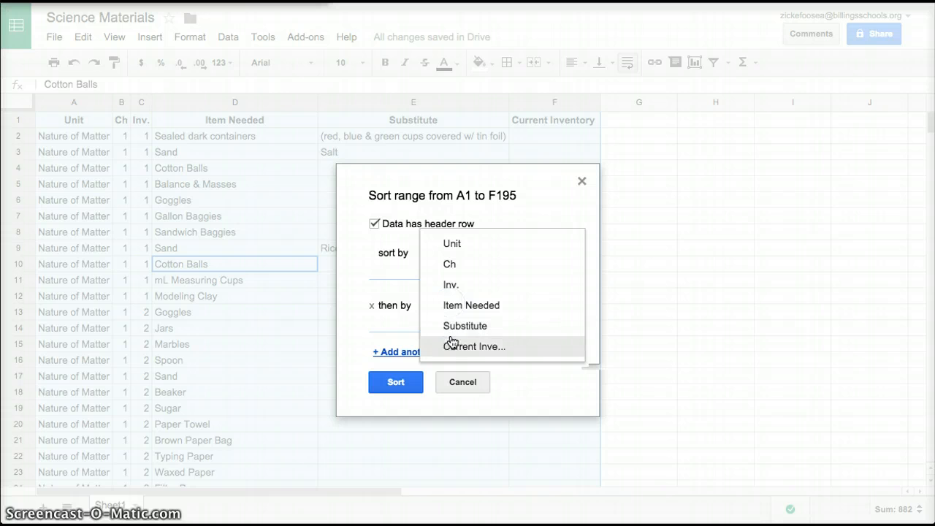
left_click(449, 244)
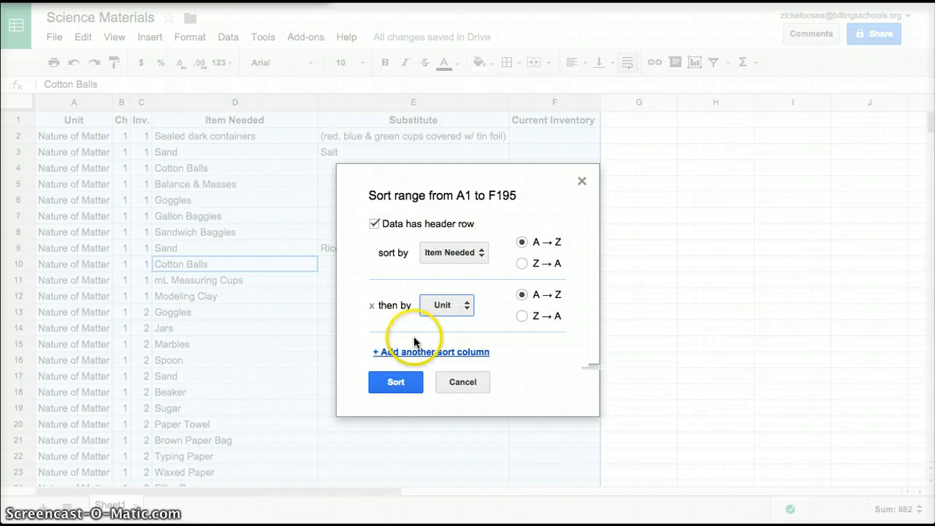
Step: Keep both sort columns in A → Z order, apply the sort to the table, and clear the range selection
left_click(554, 302)
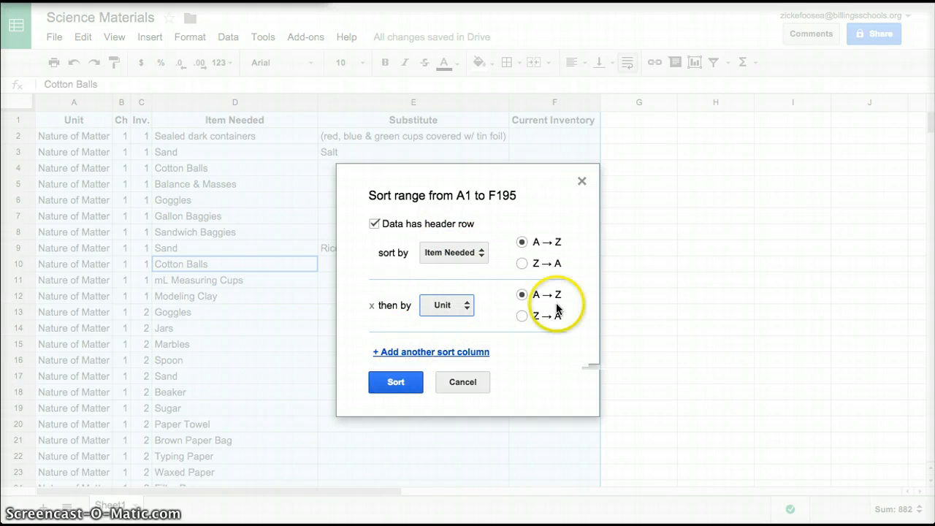
left_click(517, 244)
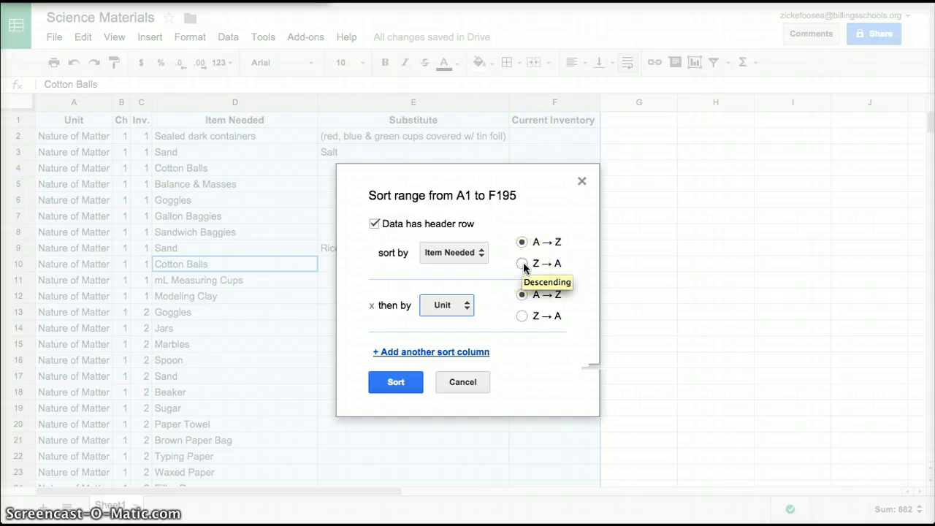
left_click(394, 382)
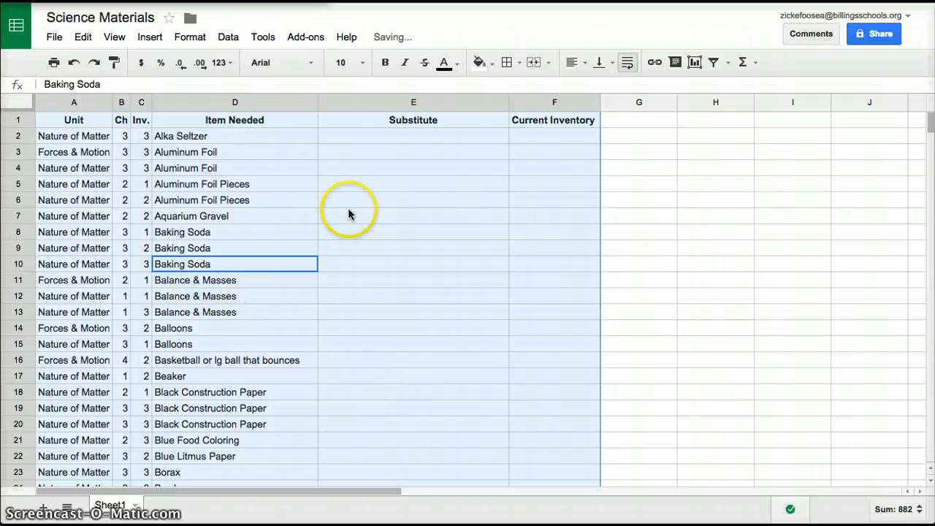
left_click(260, 167)
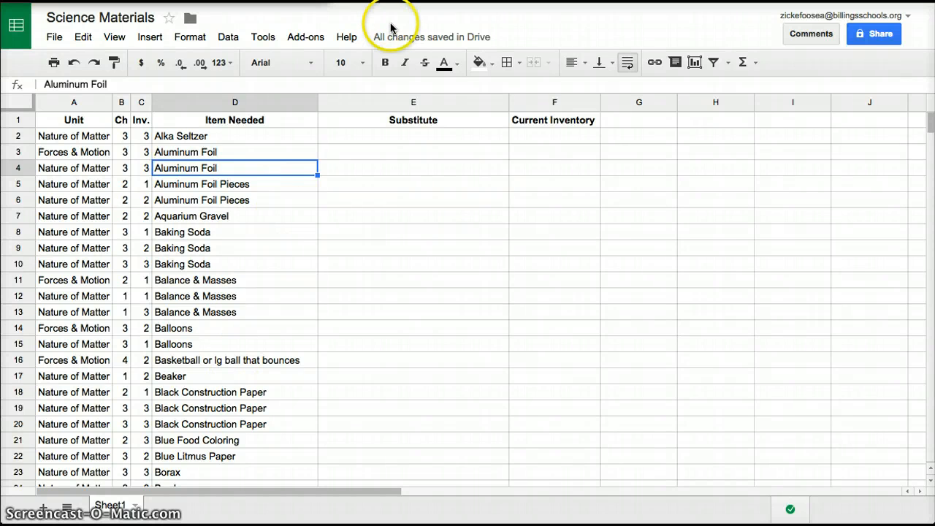
mouse_move(387, 43)
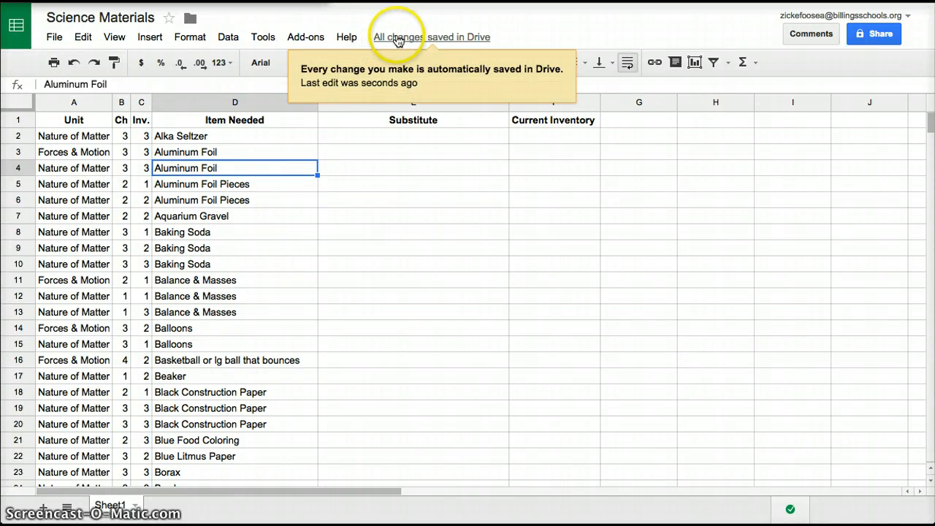